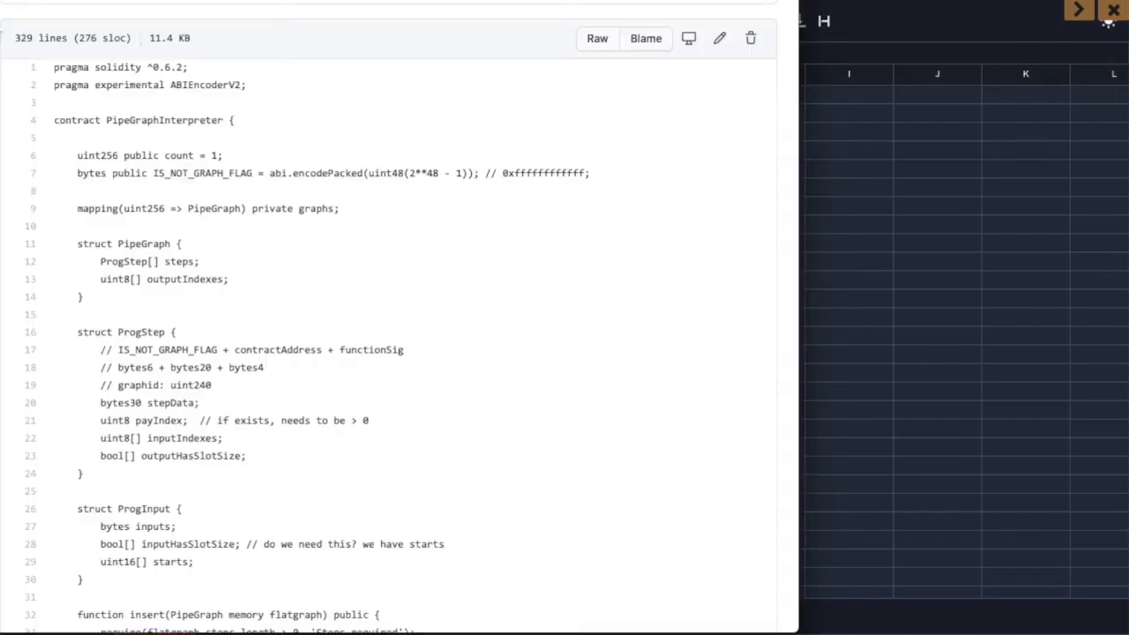
- Scroll through the PipeGraphInterpreter contract and Lisp interpreter code down to the eth-pipe-evm definition
scroll(170, 247, "down", 20)
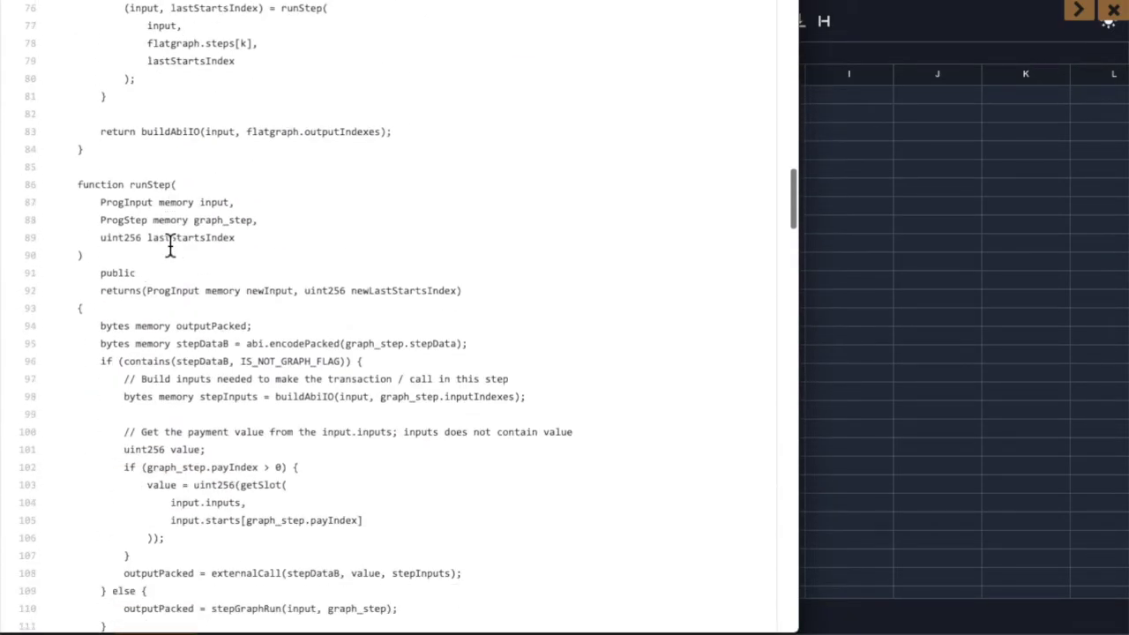
scroll(171, 247, "down", 20)
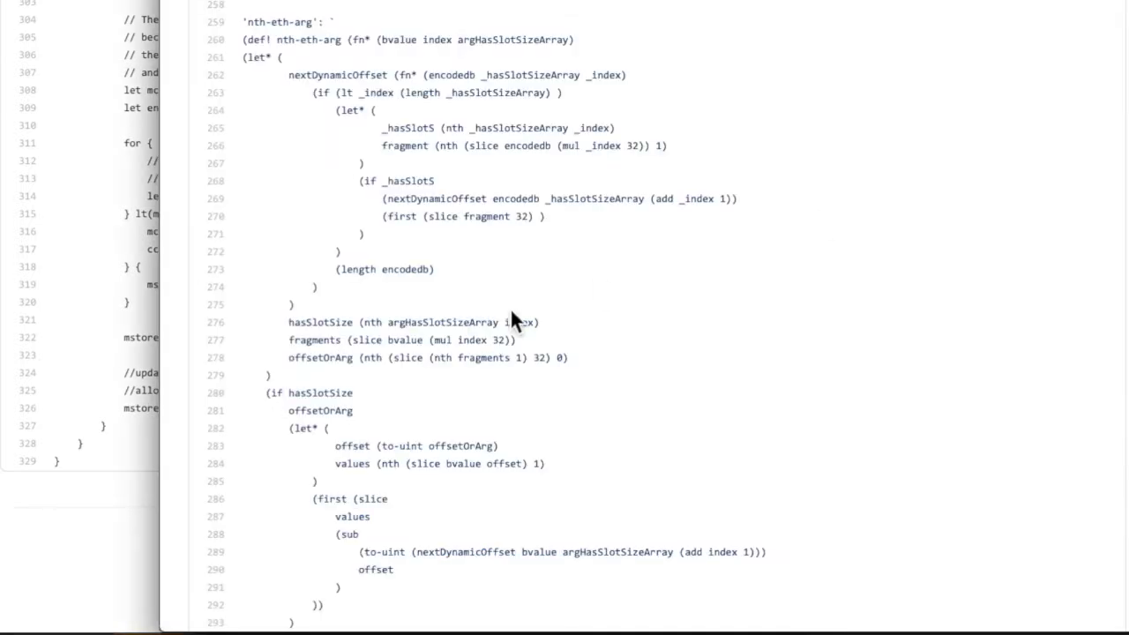
scroll(509, 310, "down", 12)
scroll(510, 310, "down", 4)
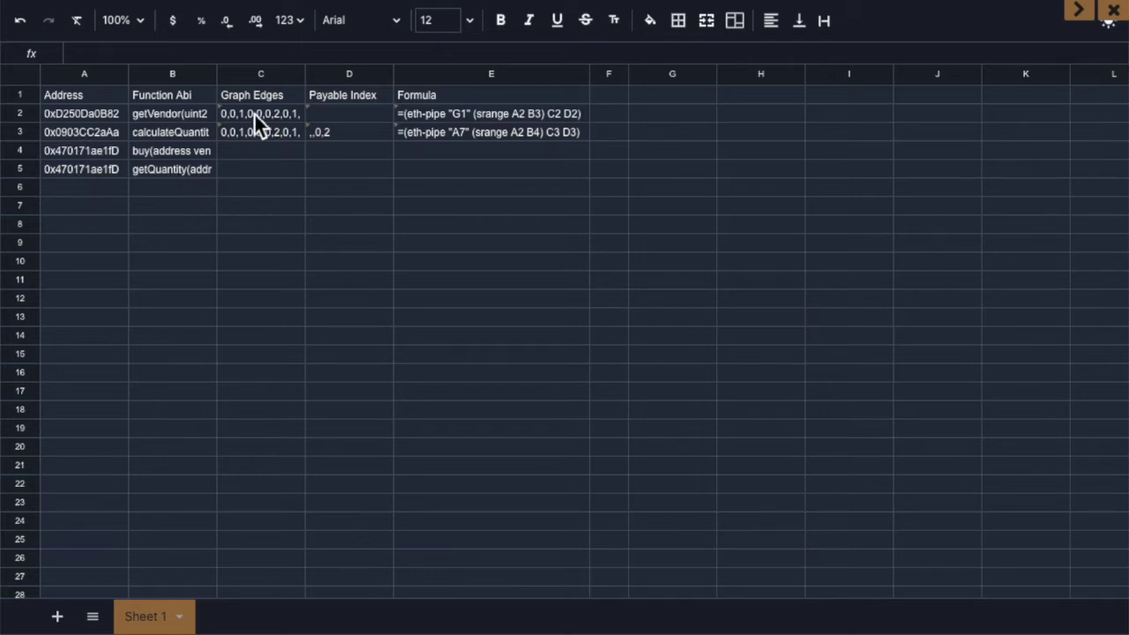
- Select E2 to inspect its G1 eth-pipe formula over the getVendor-to-calculateQuantity pipe
left_click(508, 117)
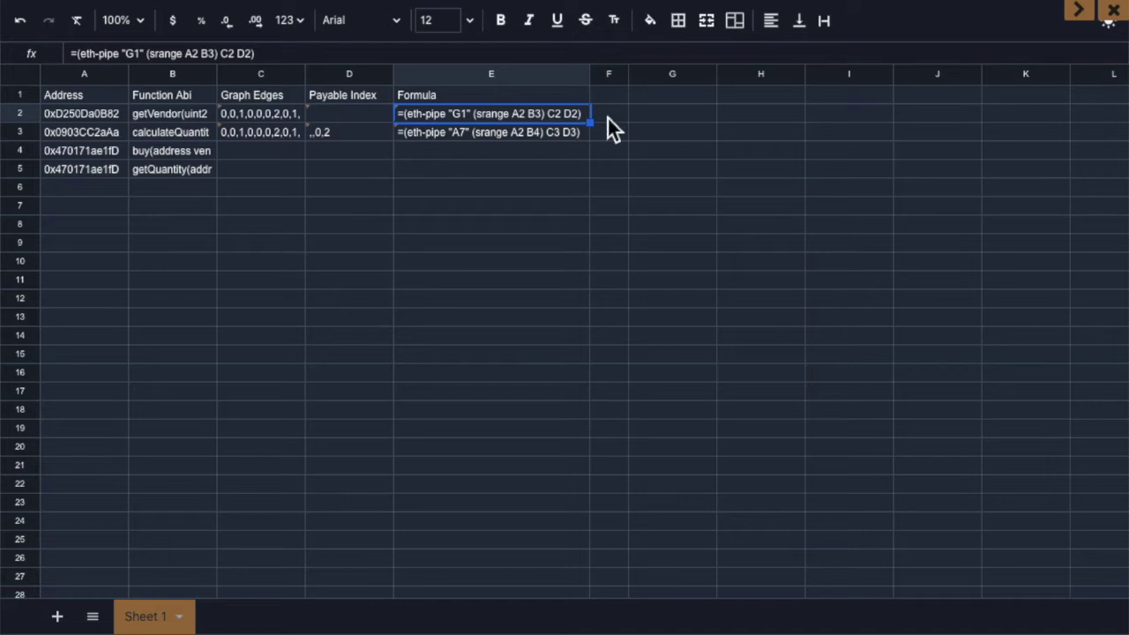
- Re-run the G1 formula in E2 to generate its input table and enter productid 1 in H2
double_click(559, 118)
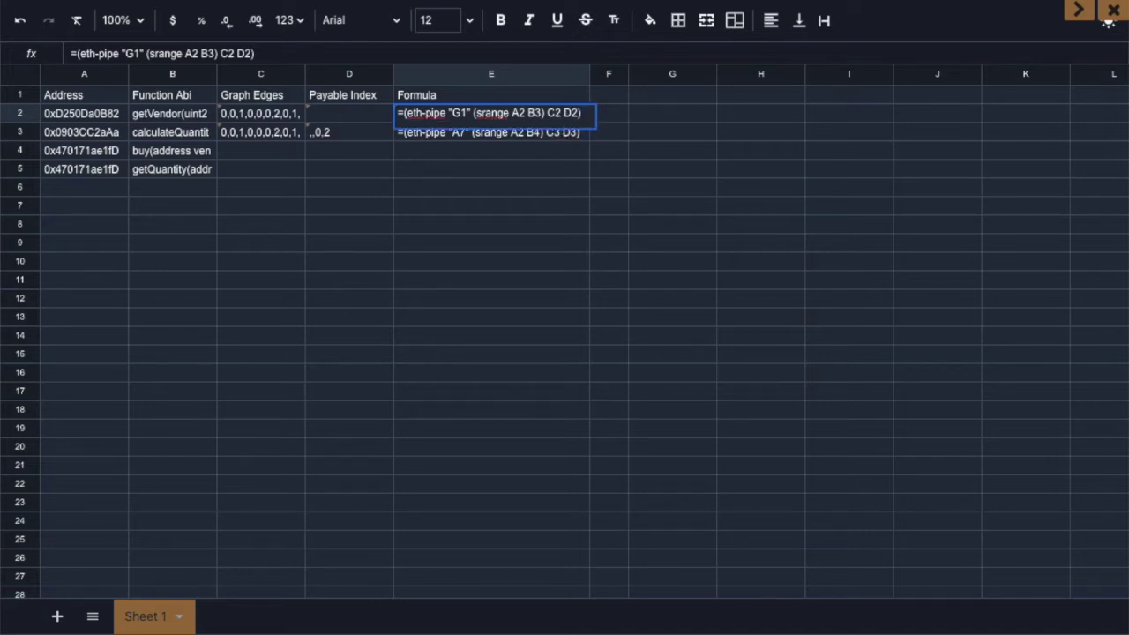
key("Return")
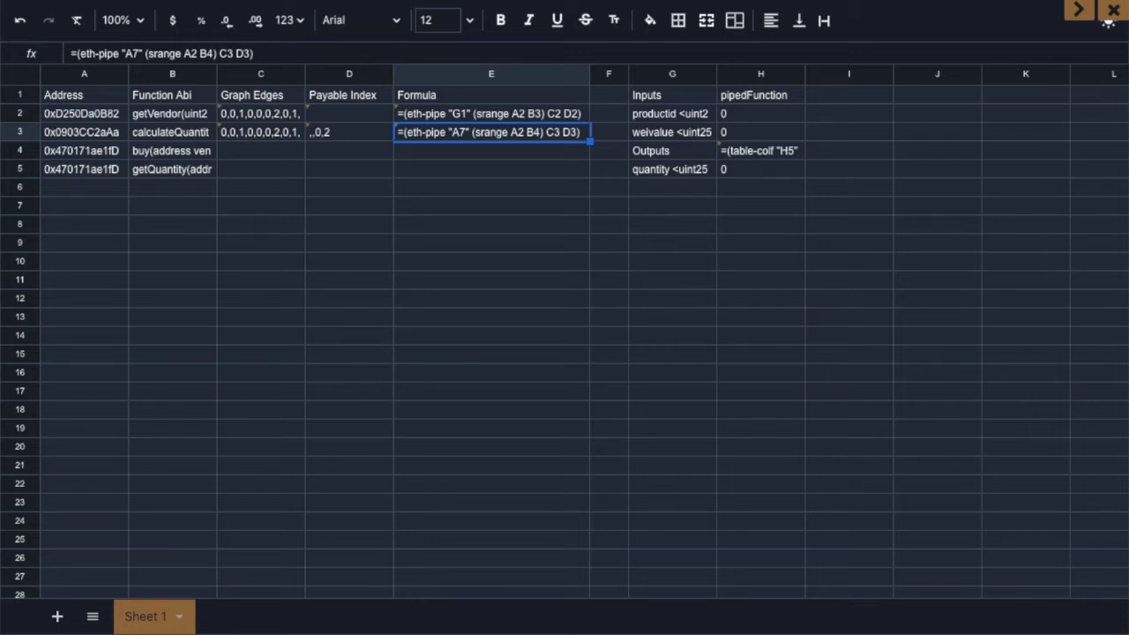
left_click(778, 117)
key("BackSpace")
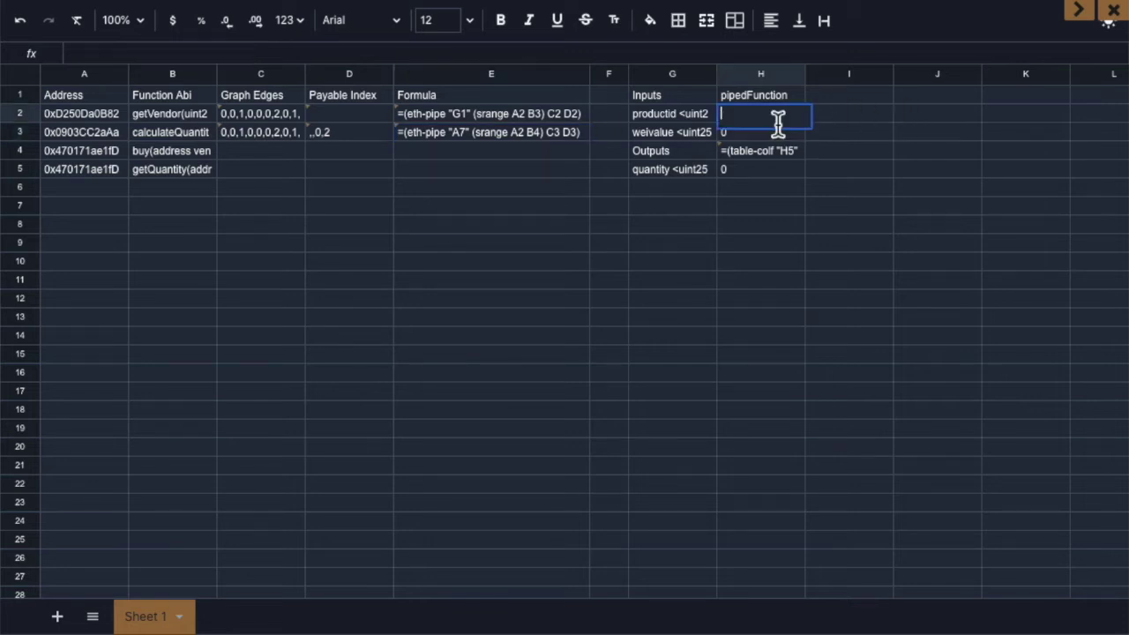
type("1")
- Enter weivalue 1000 in H3, re-evaluate the H4 outputs formula, and widen column H for the hex result
left_click(780, 134)
key("BackSpace")
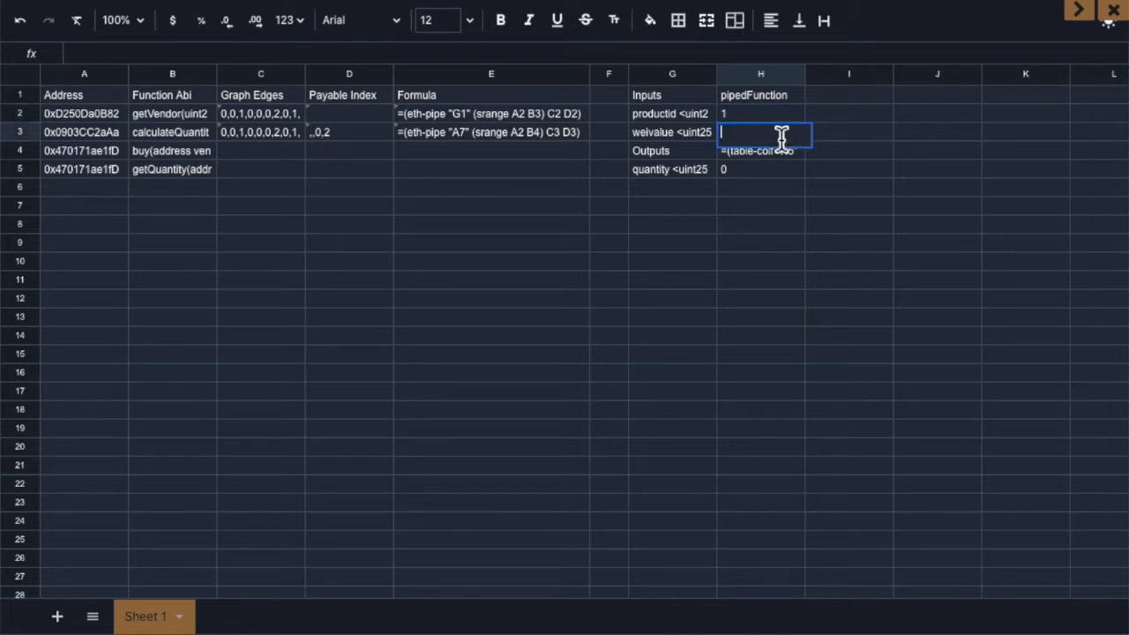
type("1000")
key("Return")
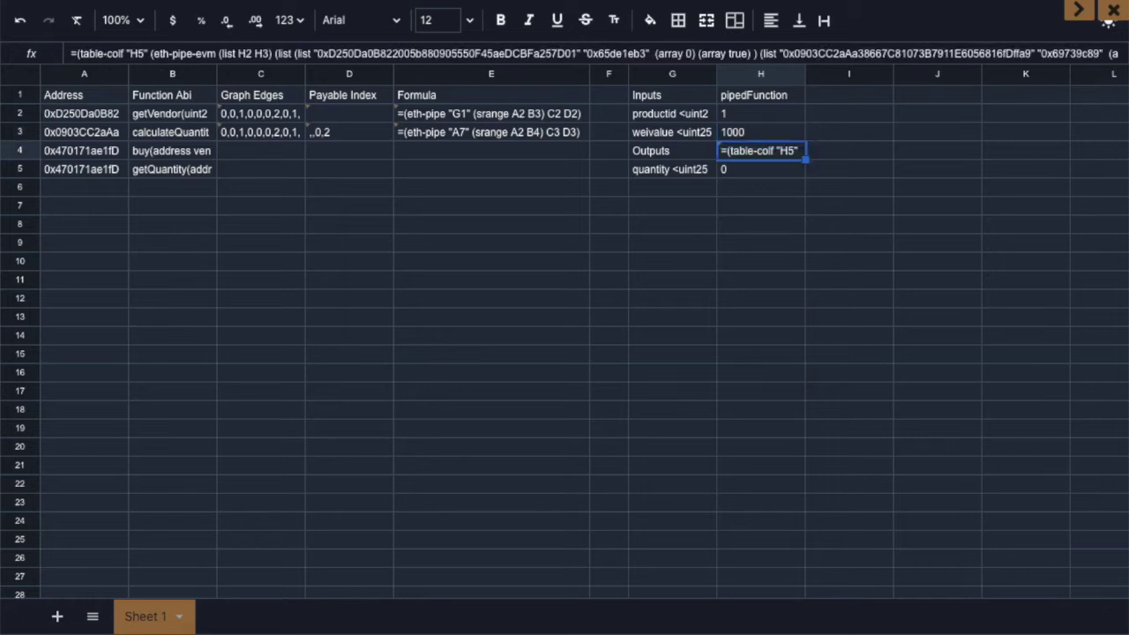
double_click(781, 153)
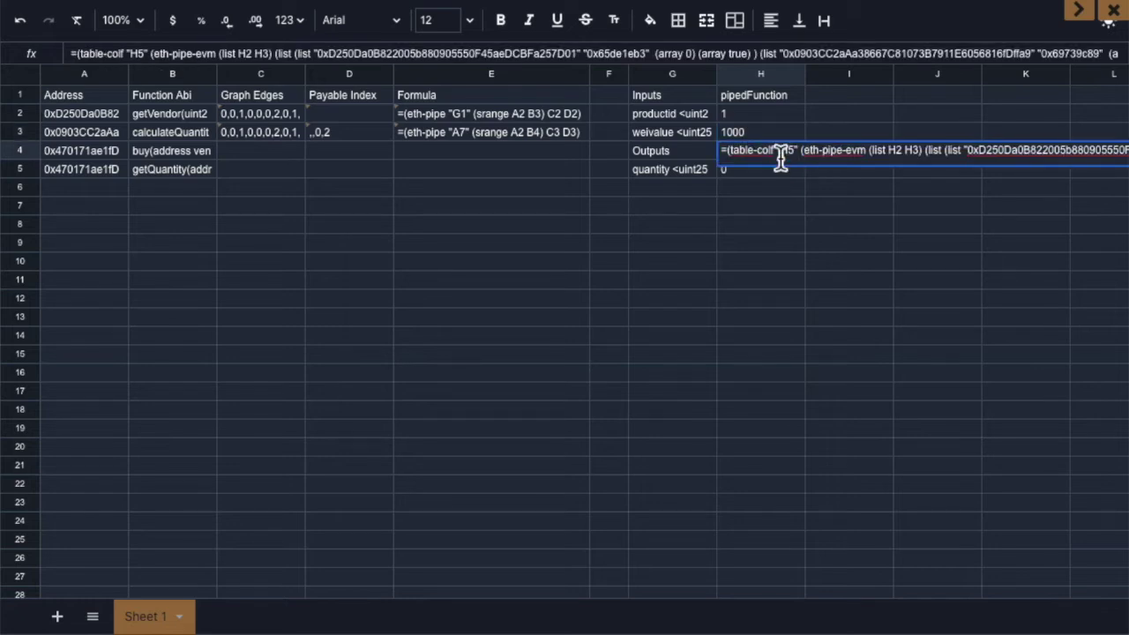
key("Return")
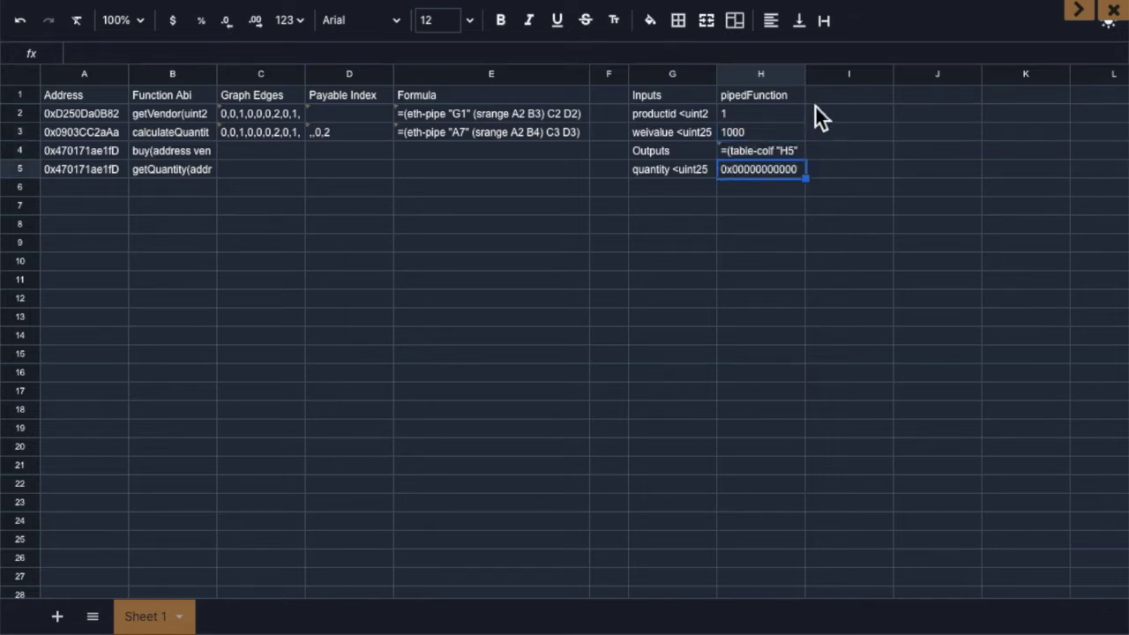
left_click_drag(806, 80, 1128, 78)
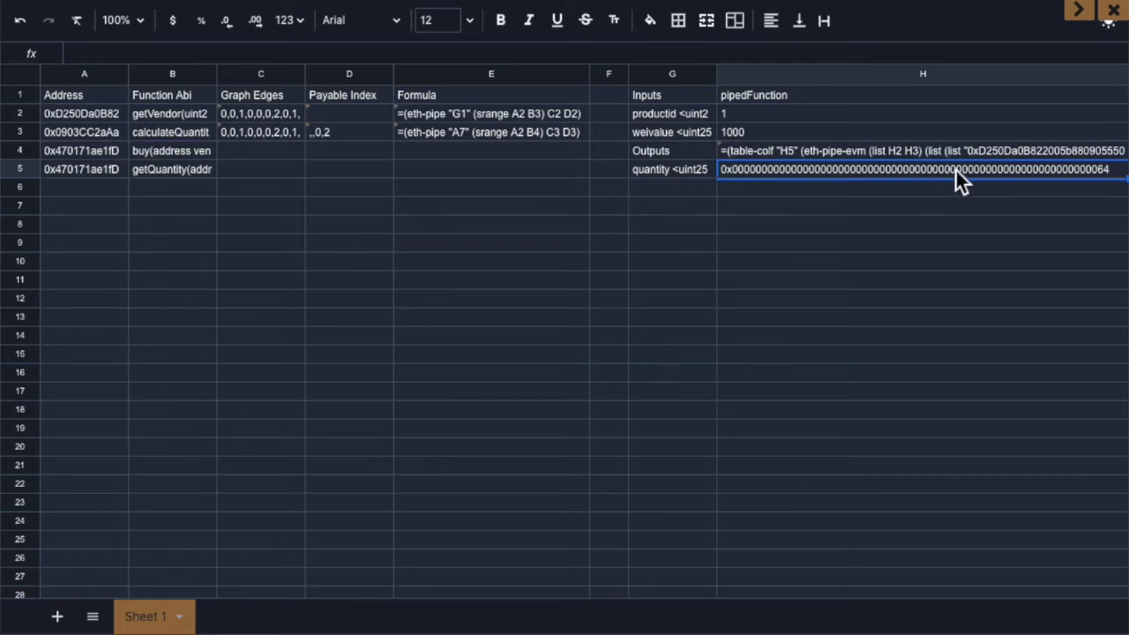
- Change the weivalue in H3 from 1000 to 5000 so H5 recalculates to 0x…1f4
left_click(756, 132)
key("Return")
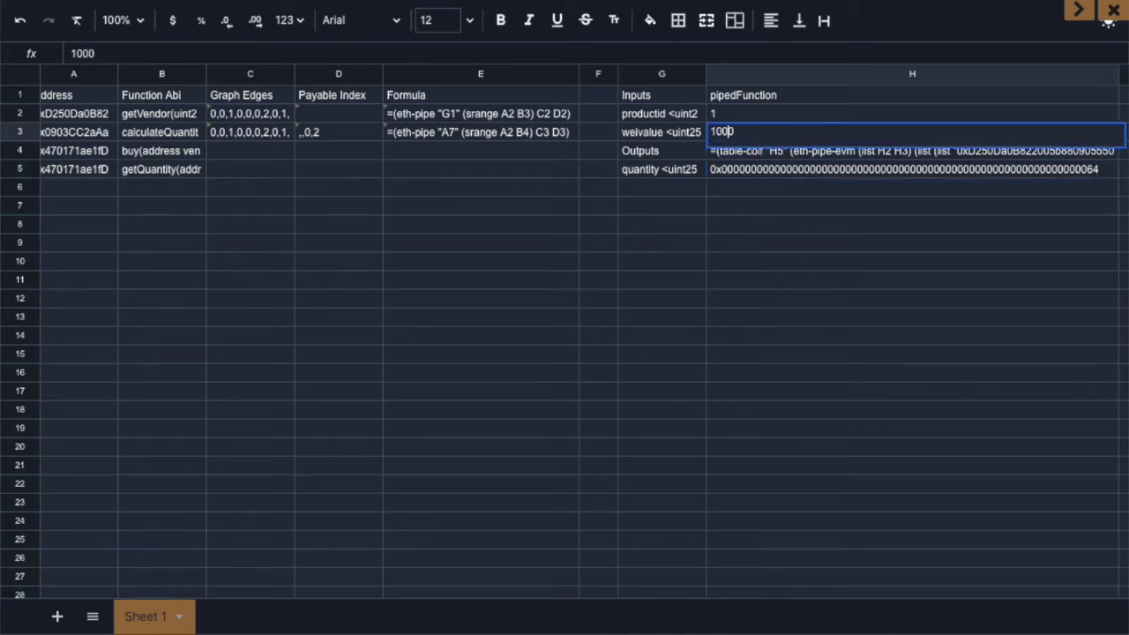
key("Left")
key("Left")
key("Left")
key("BackSpace")
type("5")
key("Return")
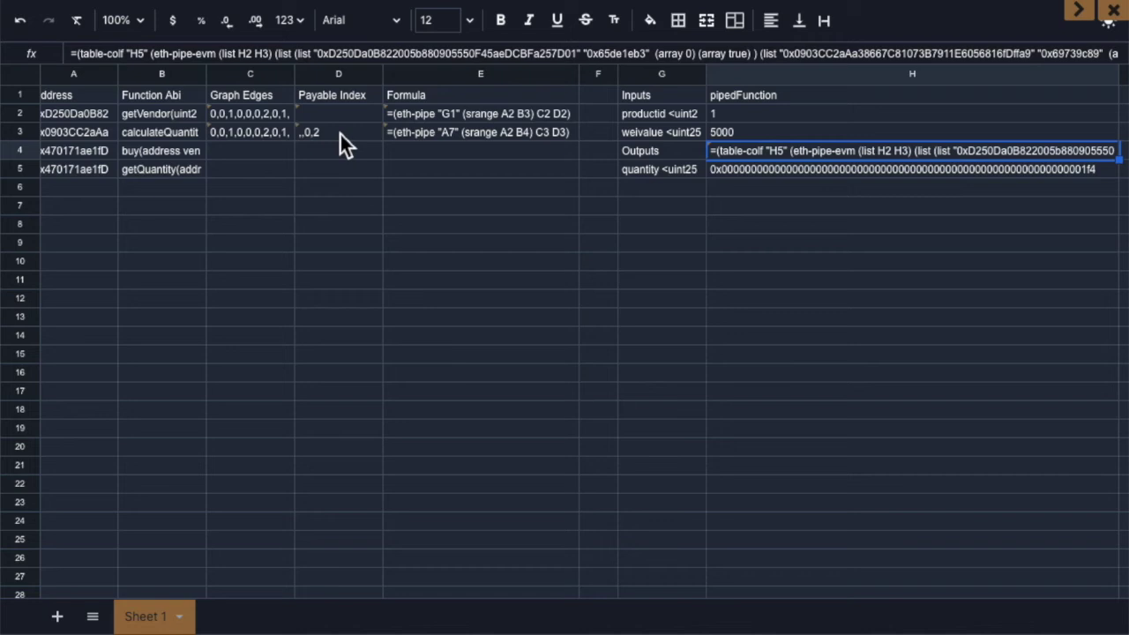
- Re-run the A7 formula in E3 to build its input table and set productid 1 in B8
scroll(341, 134, "right", 1)
double_click(510, 141)
key("Return")
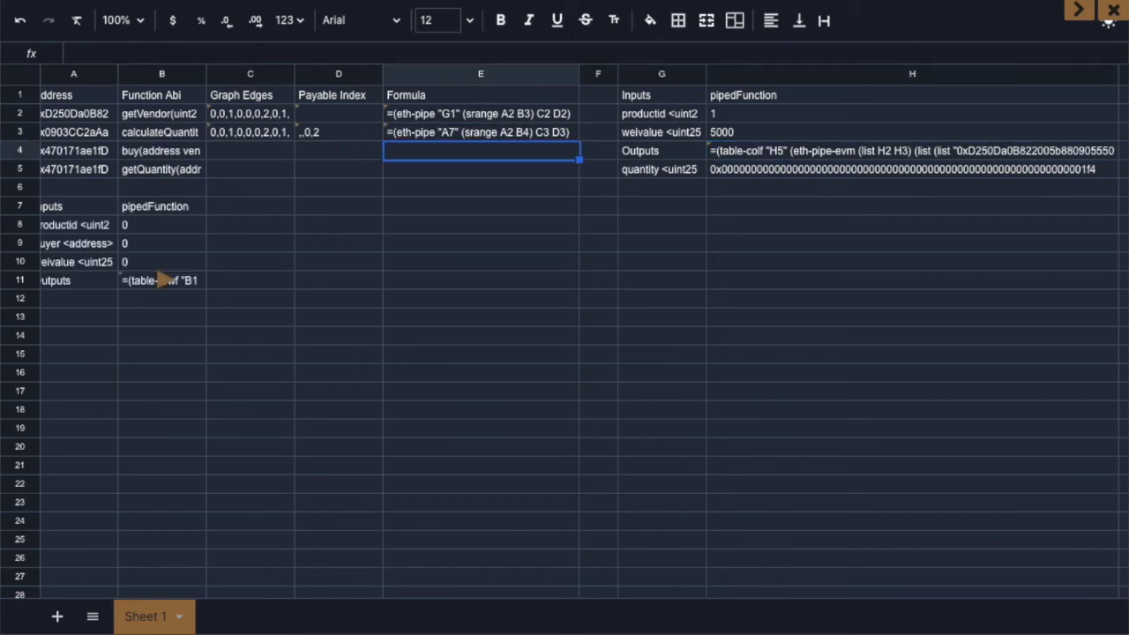
left_click(182, 231)
key("BackSpace")
type("1")
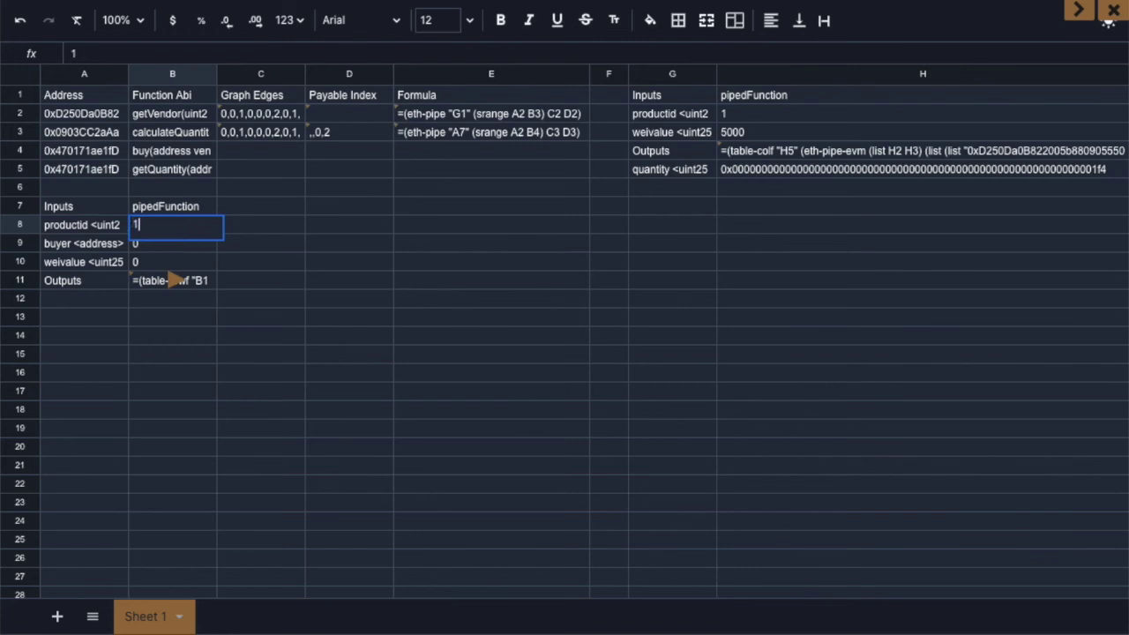
key("Return")
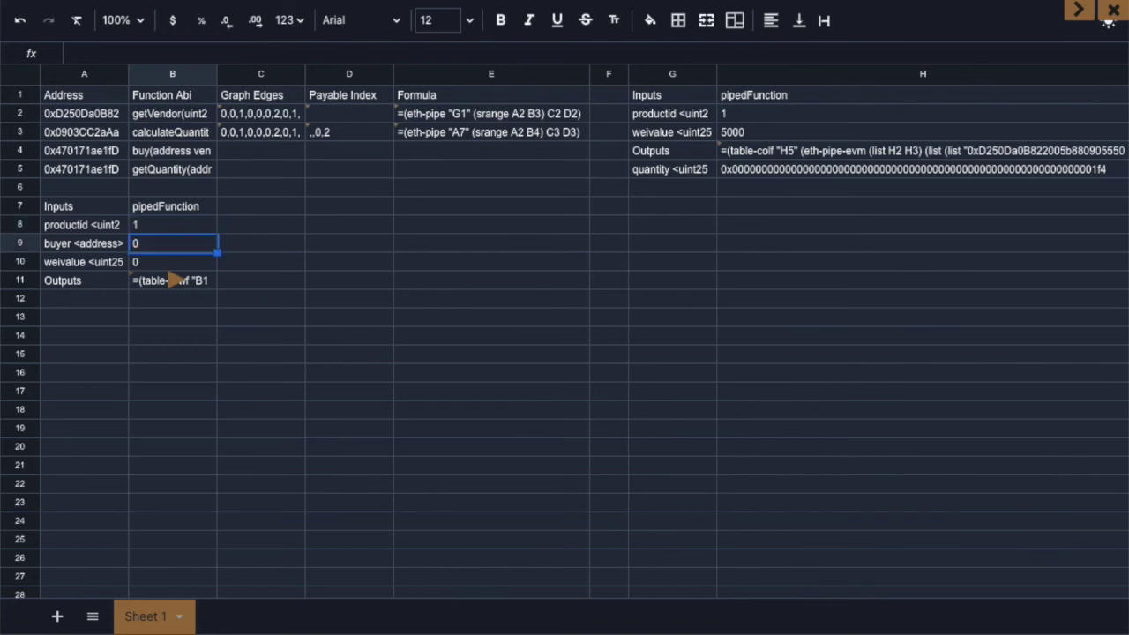
- Paste the buyer's wallet address into B9 and enter weivalue 1000 in B10
key("BackSpace")
key("ctrl+v")
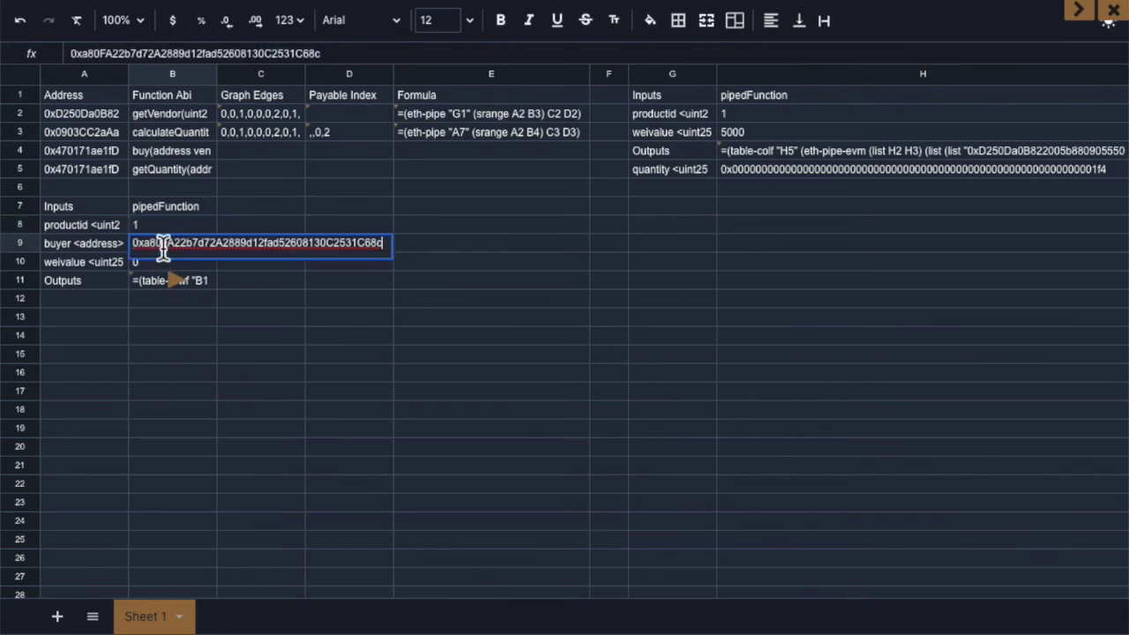
key("Return")
type("1000")
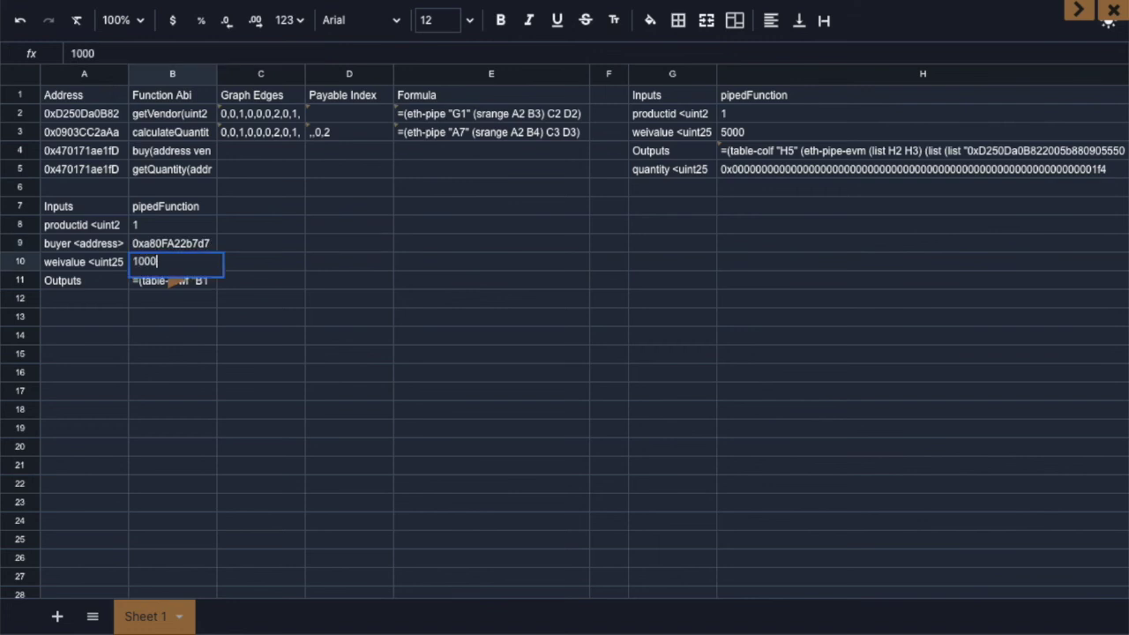
key("Return")
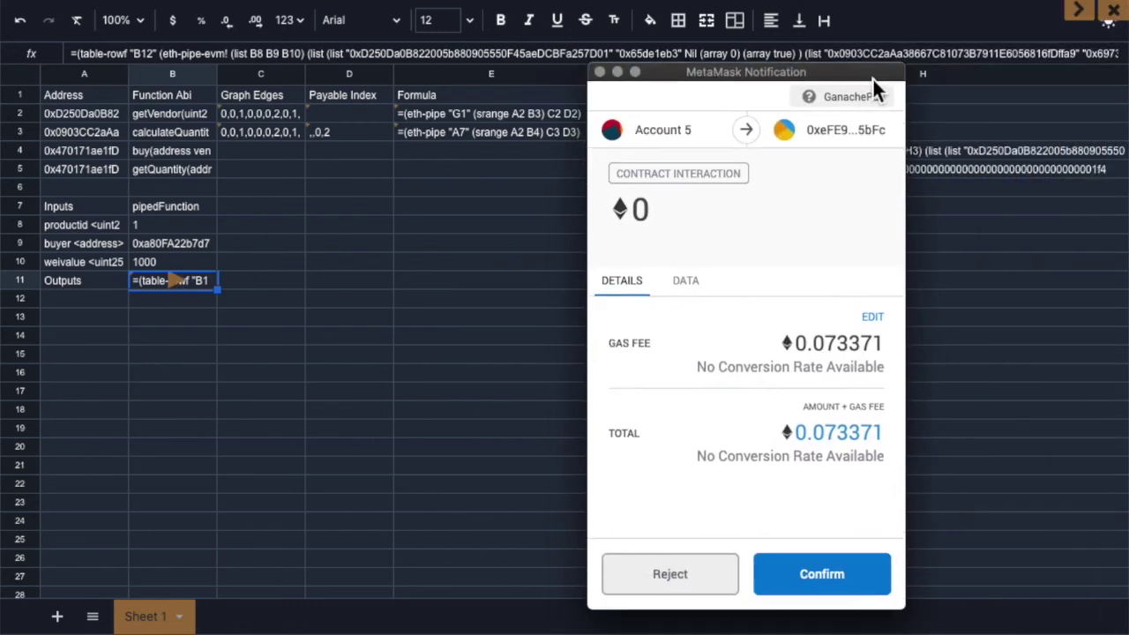
- Confirm the MetaMask transaction and review the A7 receipt columns in rows 12–13
left_click(838, 580)
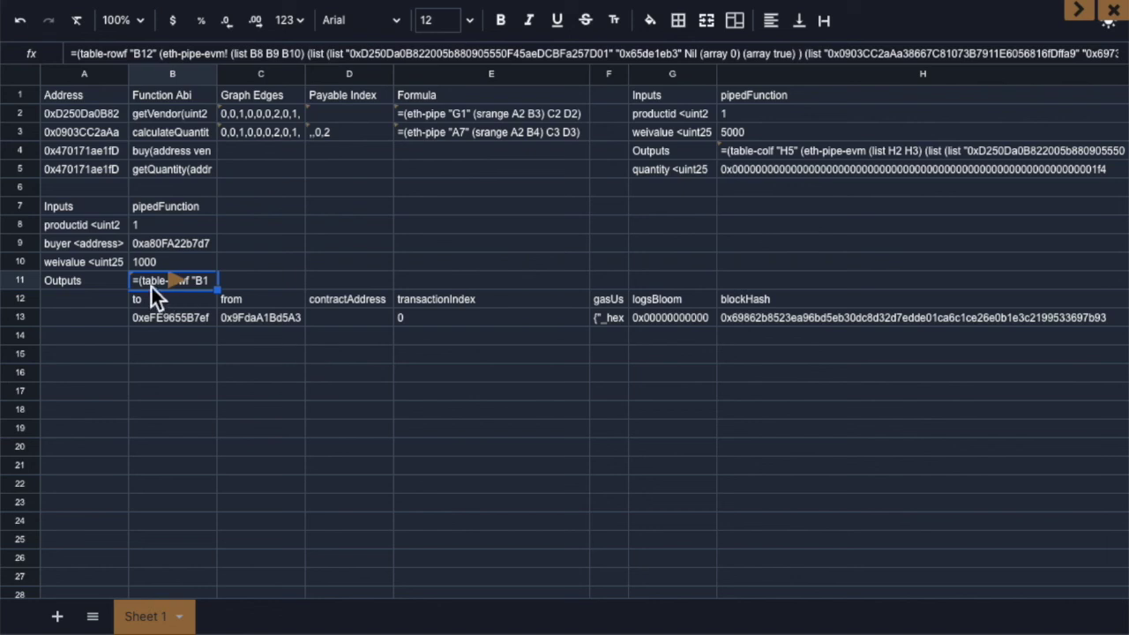
scroll(455, 408, "right", 8)
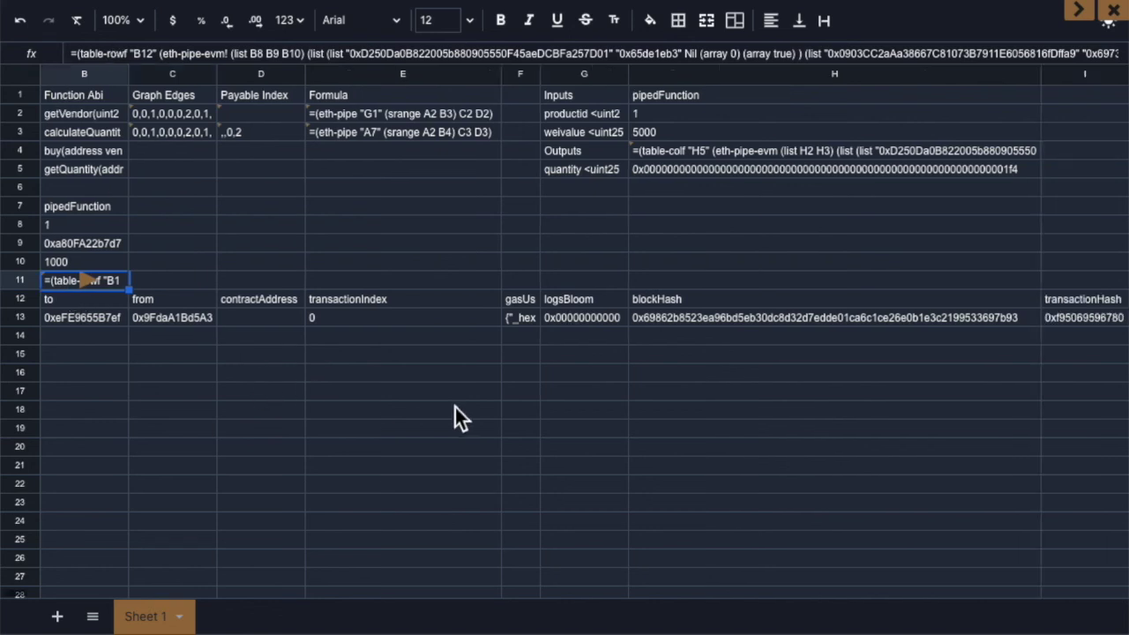
scroll(455, 408, "left", 6)
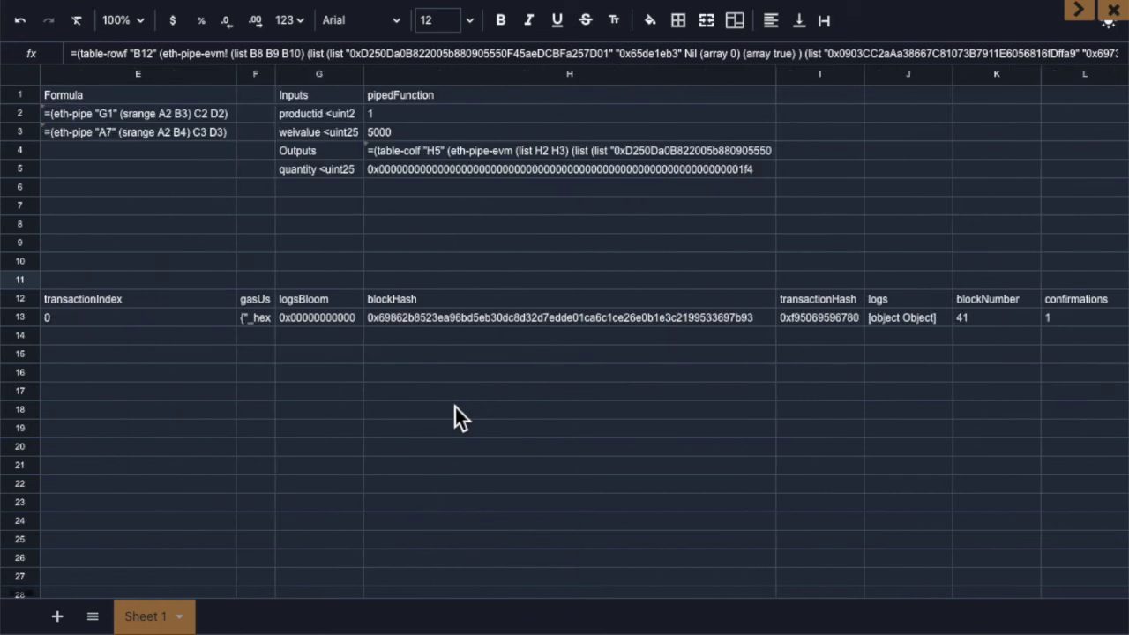